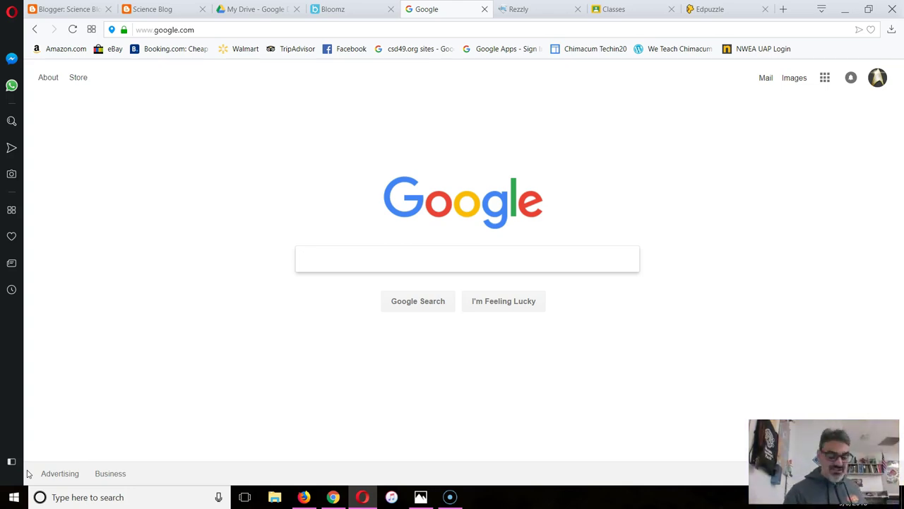
# Load game.classcraft.com/student from Opera's address bar
pyautogui.click(177, 31)
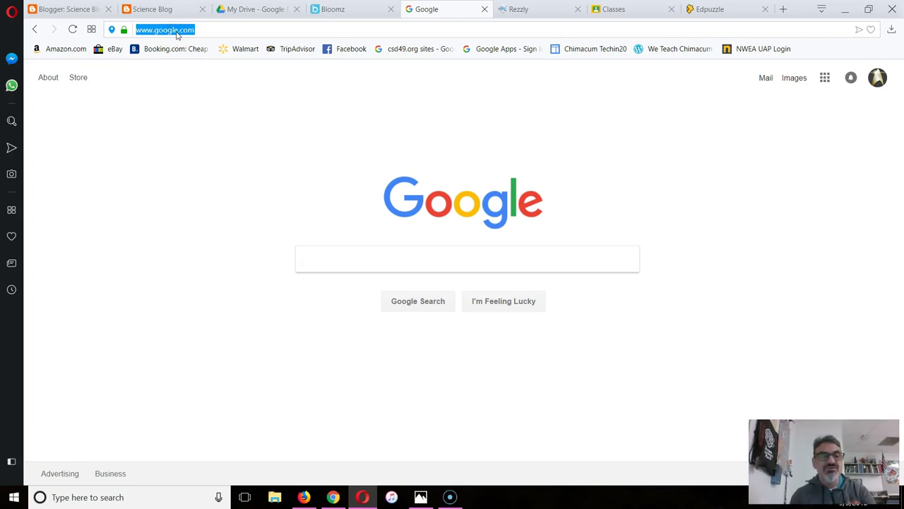
pyautogui.write('game.classcraft')
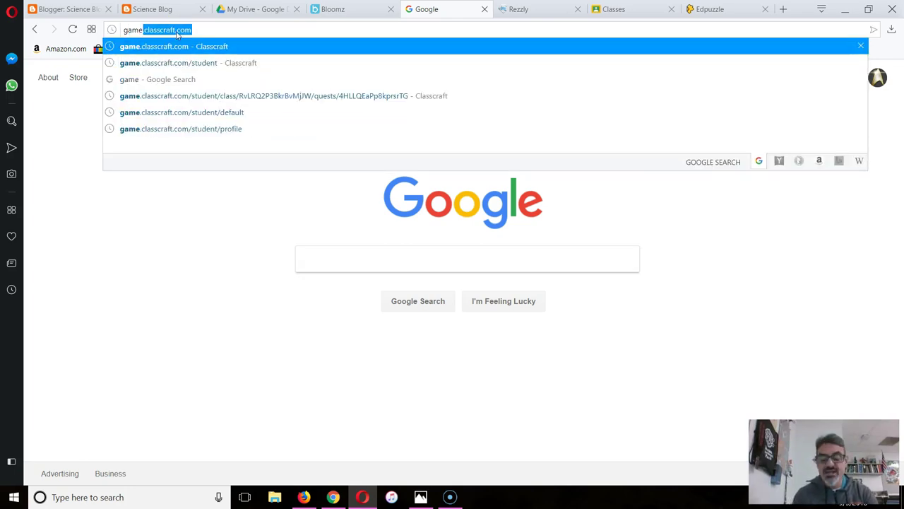
pyautogui.press('Right')
pyautogui.write('/')
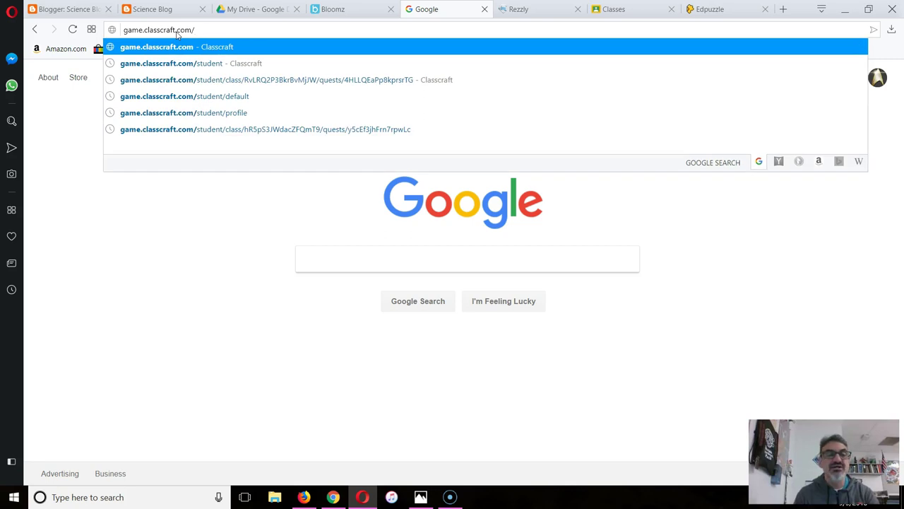
pyautogui.write('student')
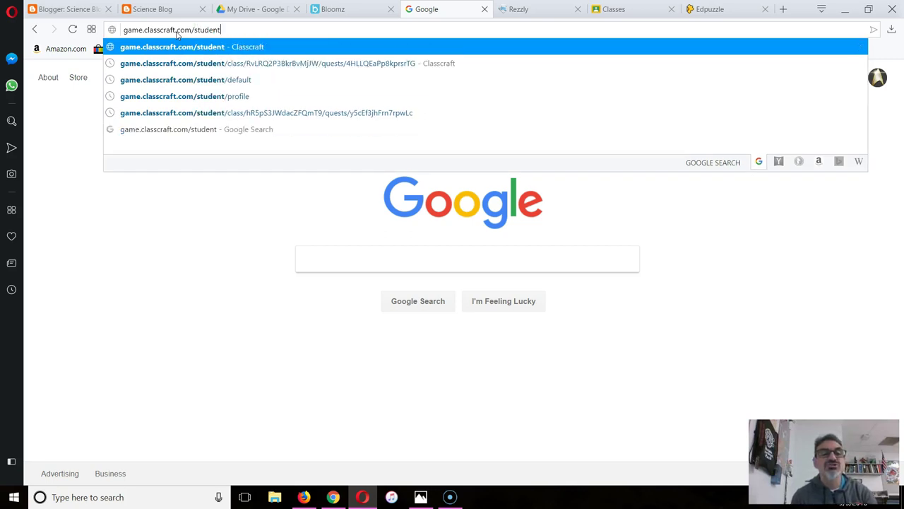
pyautogui.press('BackSpace')
pyautogui.write('t')
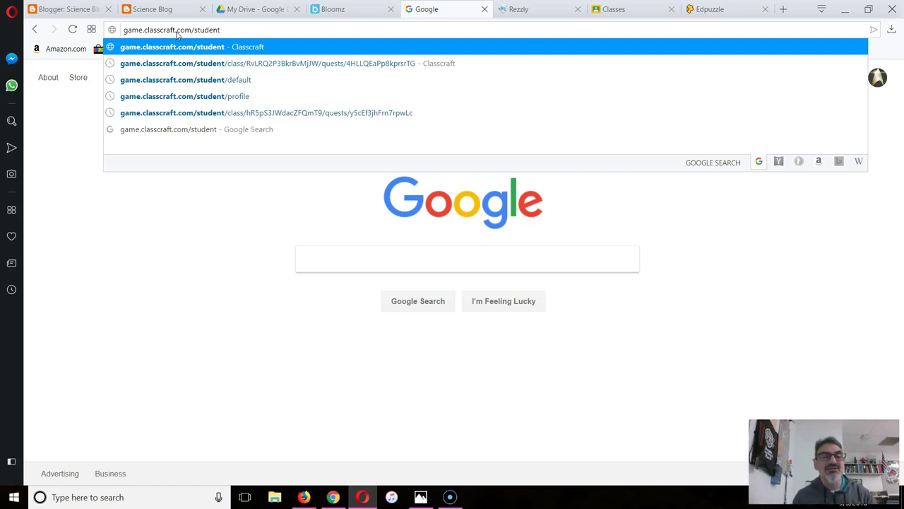
pyautogui.press('Return')
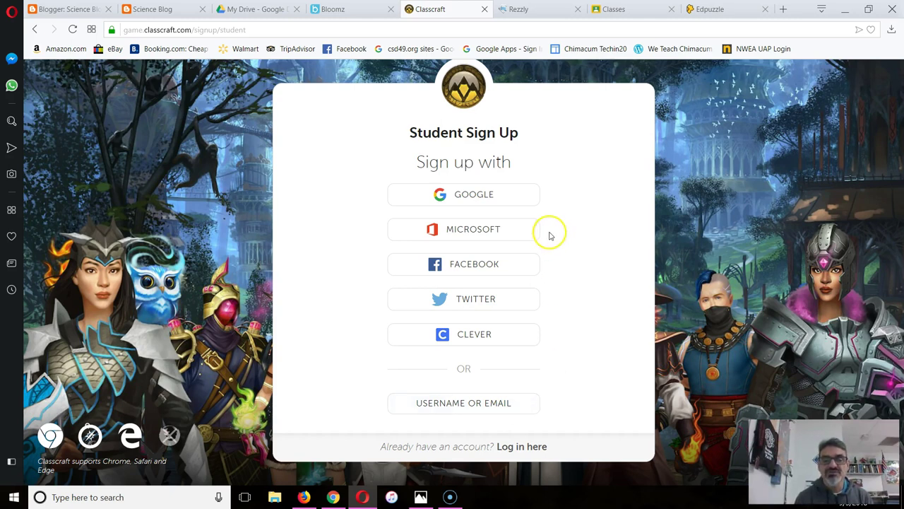
# Choose Google as the student sign-up method
pyautogui.click(472, 197)
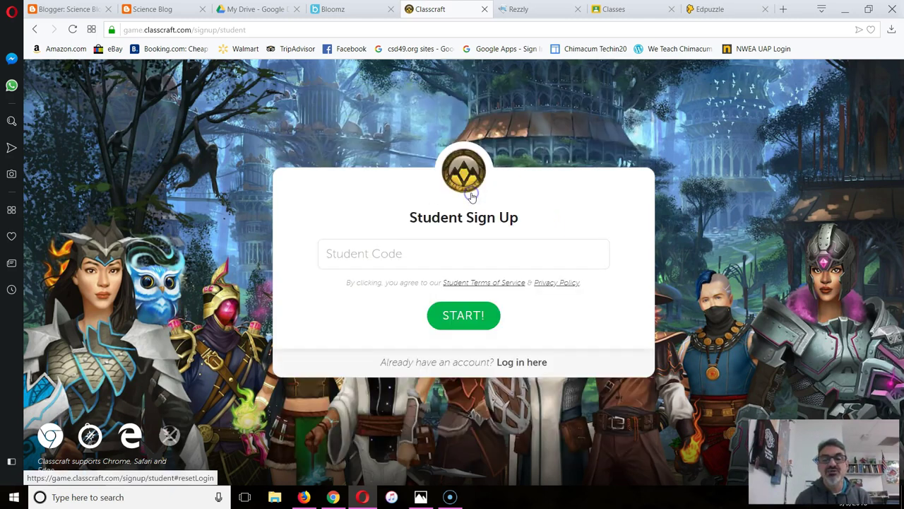
# Enter the teacher's student code and submit it with START!
pyautogui.click(399, 253)
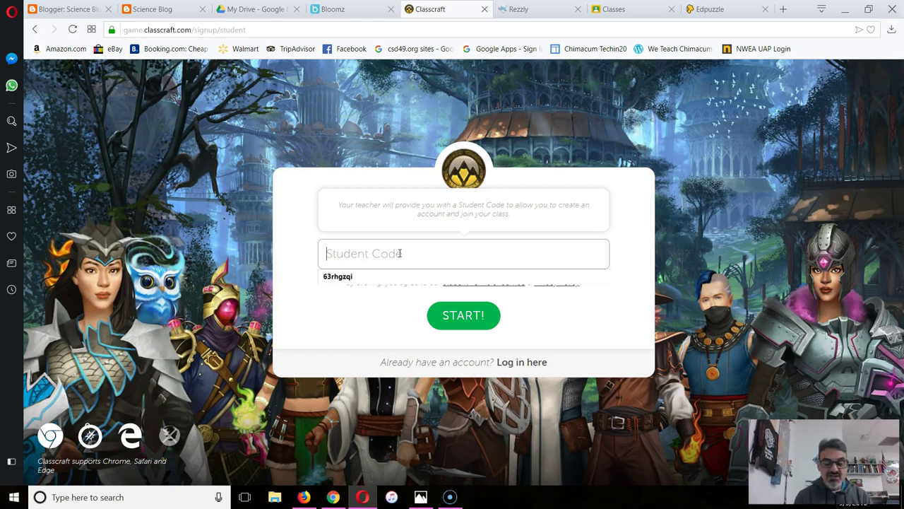
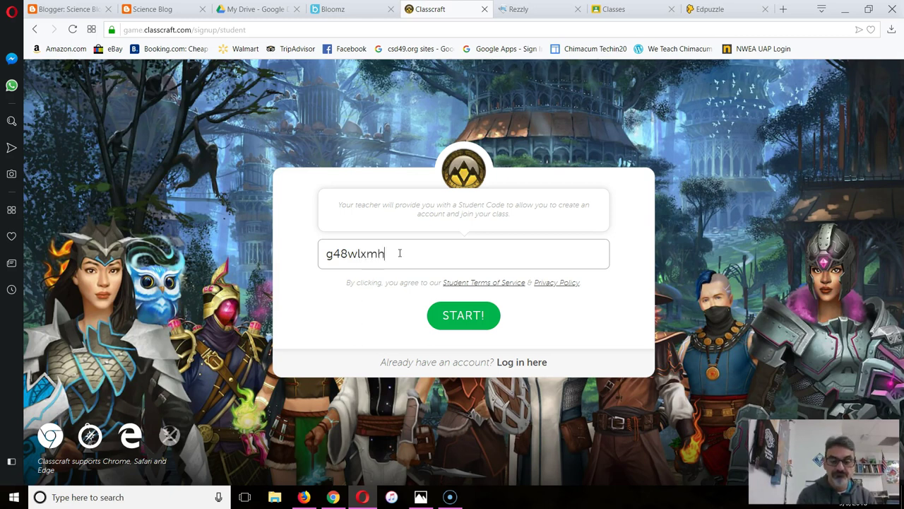
pyautogui.click(489, 306)
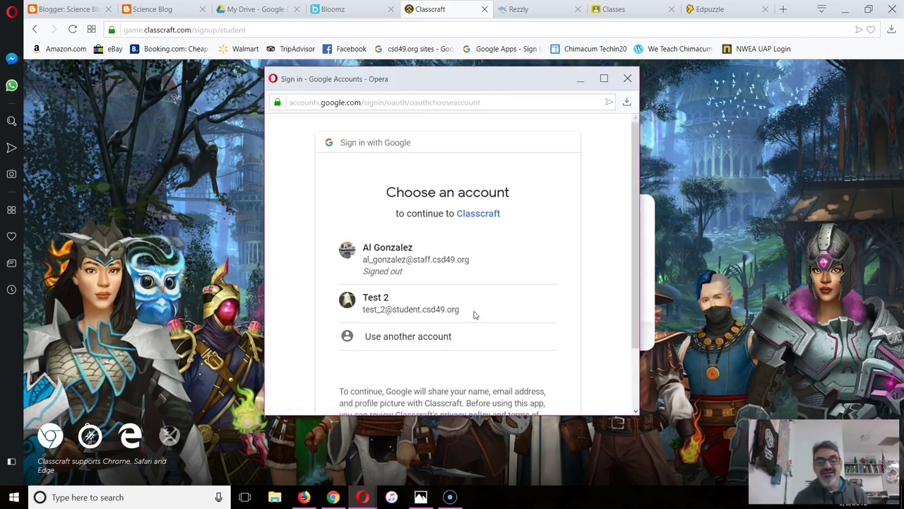
# Sign in to Google with a different student account's email and password
pyautogui.click(390, 337)
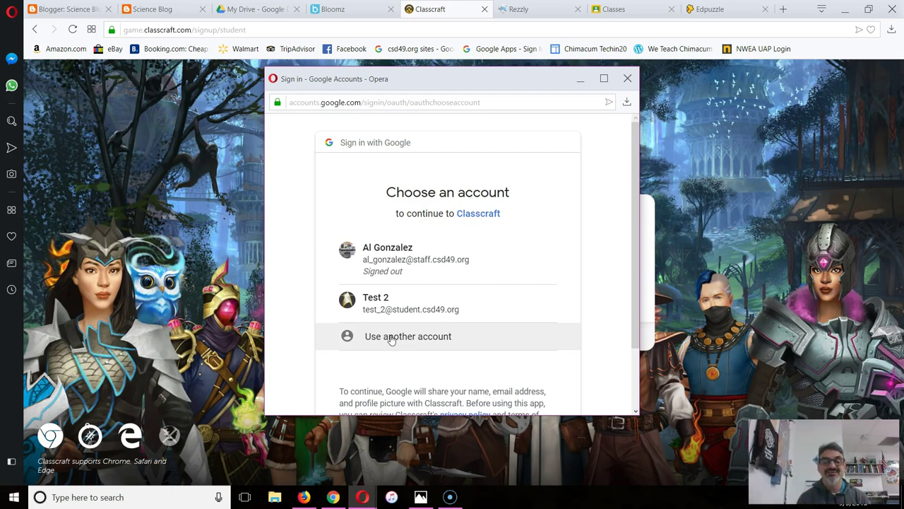
pyautogui.click(391, 337)
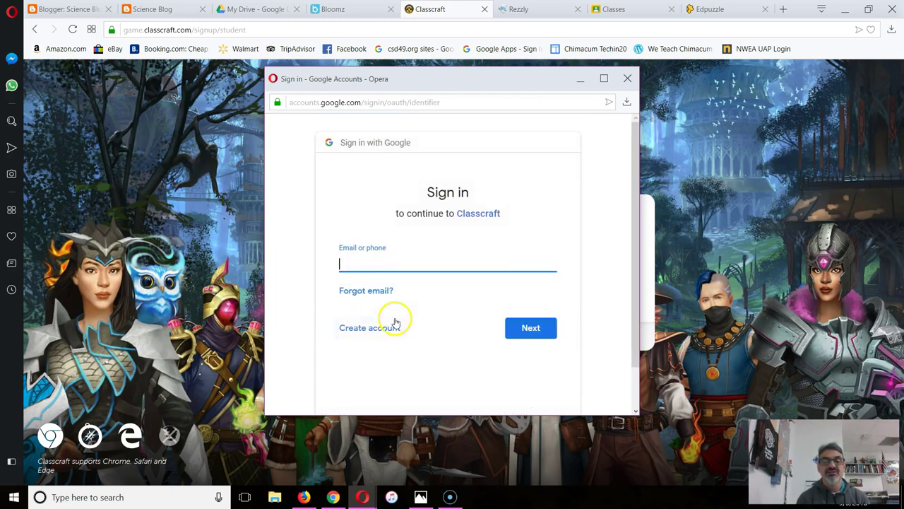
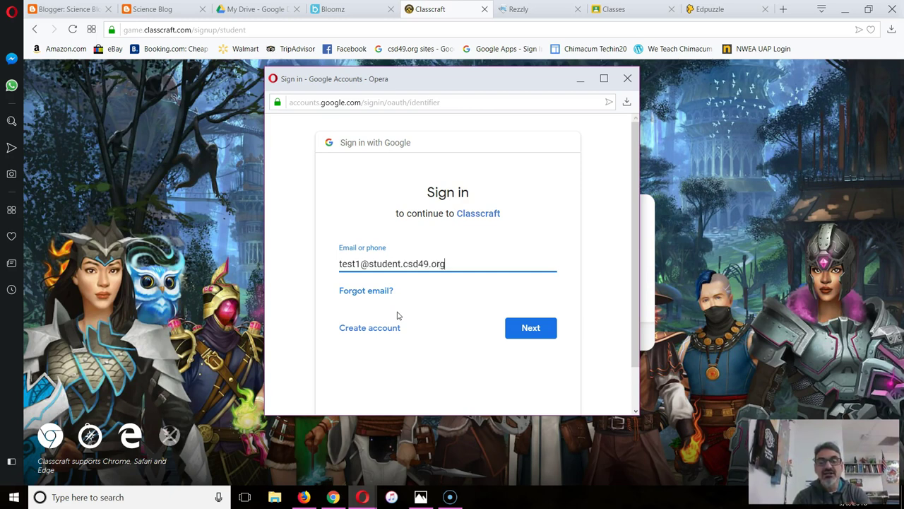
pyautogui.press('Return')
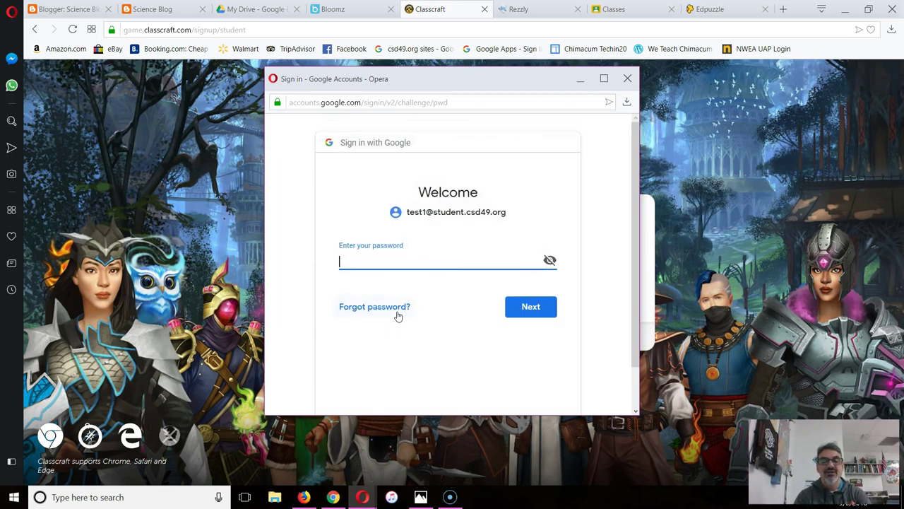
pyautogui.write('•••••')
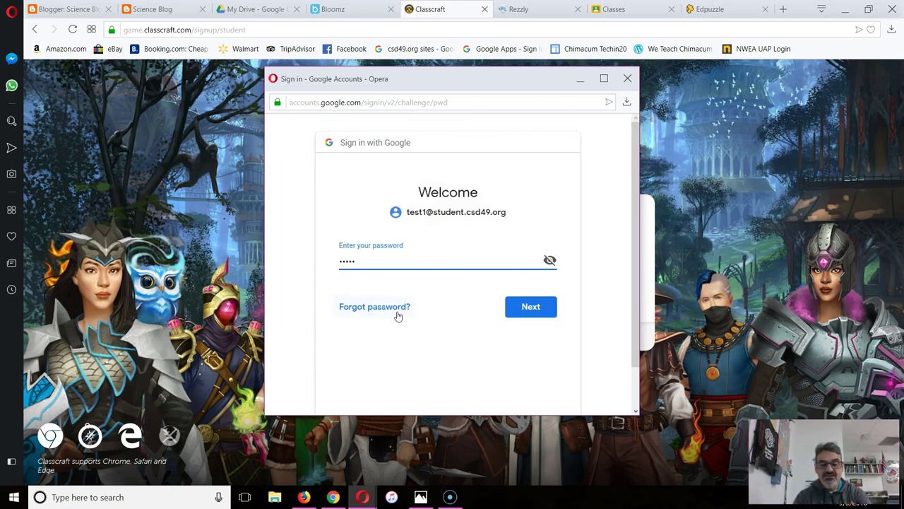
pyautogui.write('•••••')
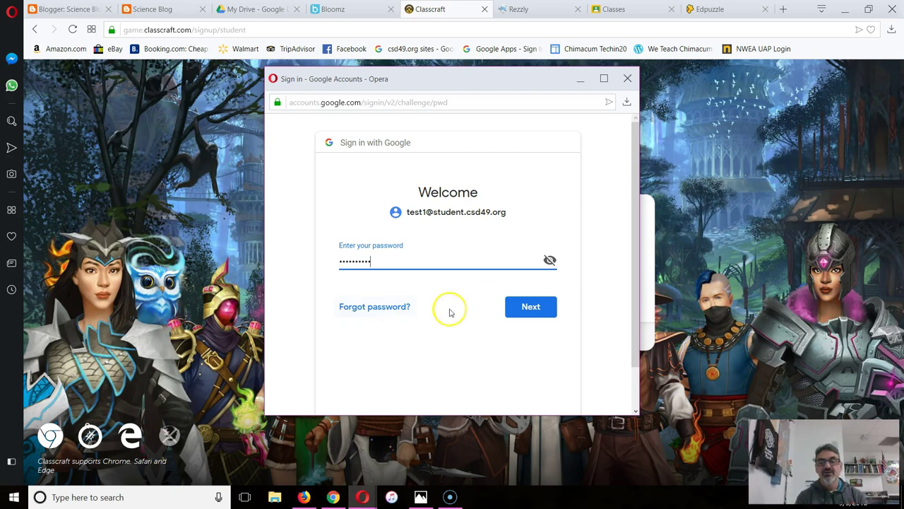
pyautogui.click(528, 305)
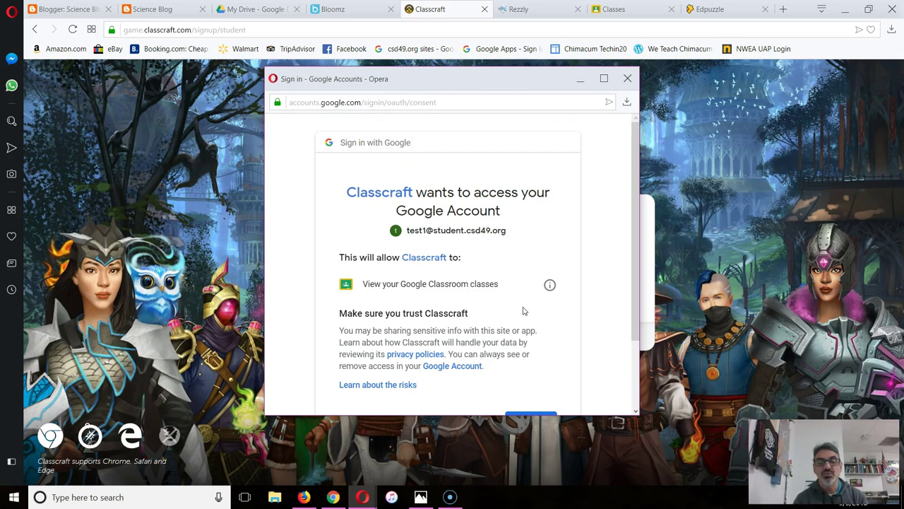
# Allow Classcraft to view the account's Google Classroom classes and confirm access
pyautogui.scroll(-3, 447, 304)
pyautogui.scroll(2, 447, 304)
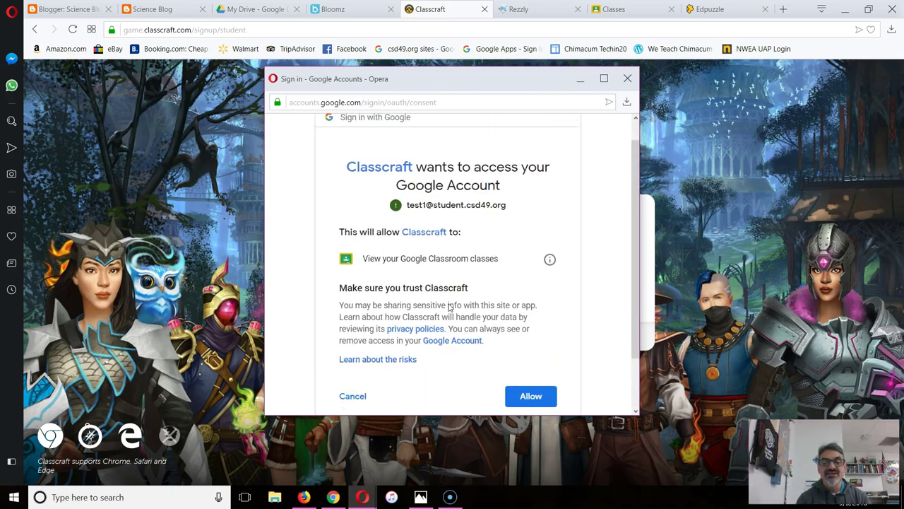
pyautogui.scroll(-1, 448, 305)
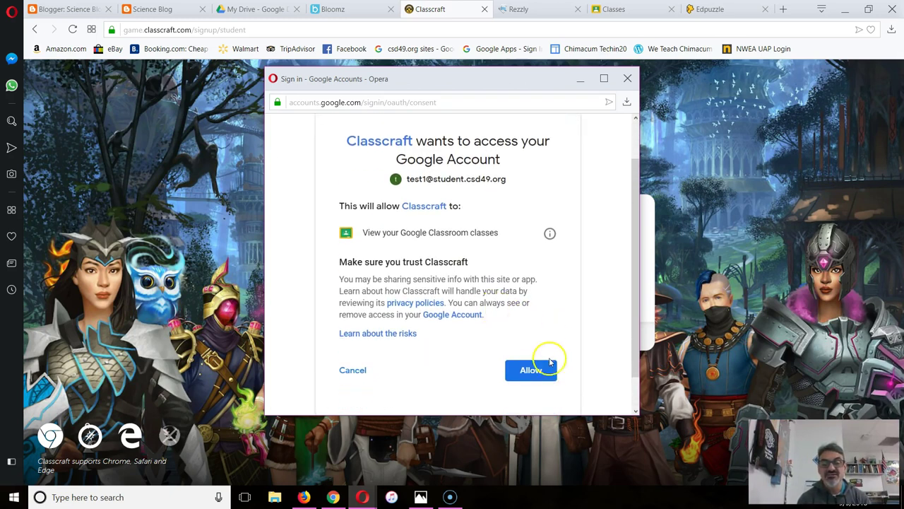
pyautogui.click(531, 378)
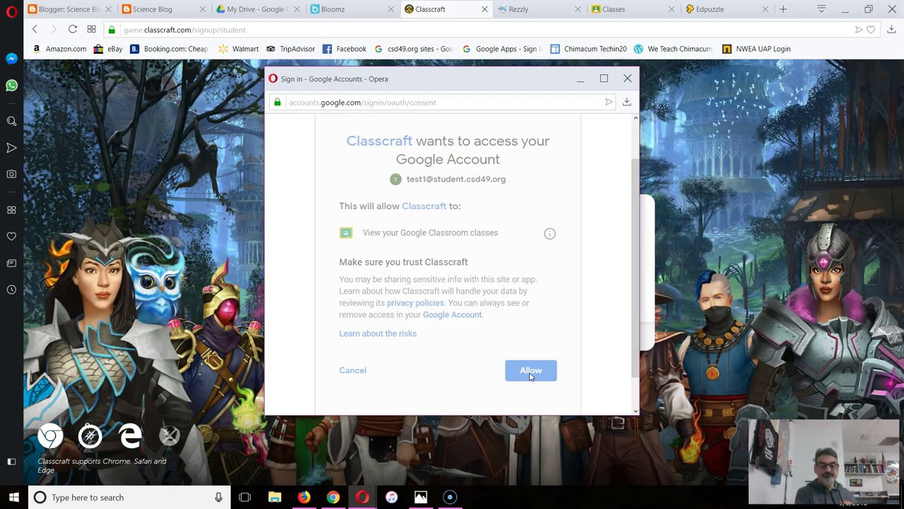
pyautogui.click(530, 371)
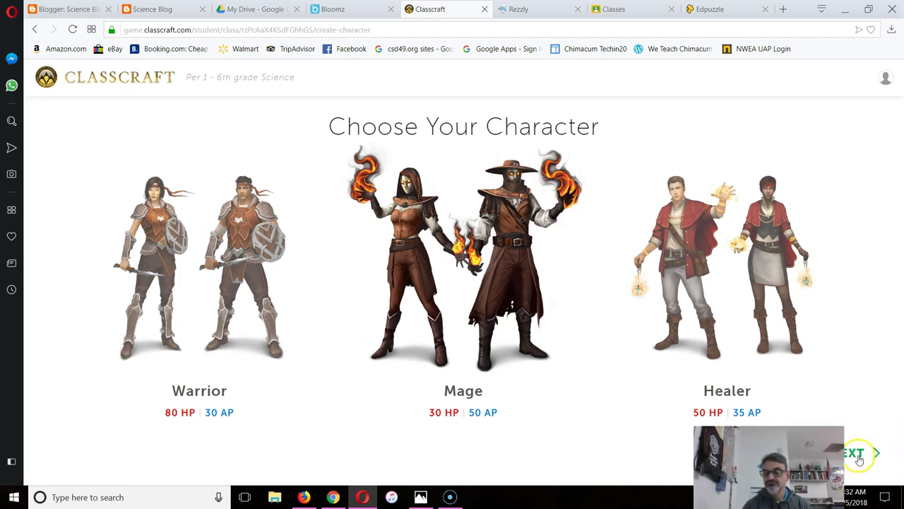
# Choose the Mage class with the hat-wearing male look
pyautogui.click(859, 454)
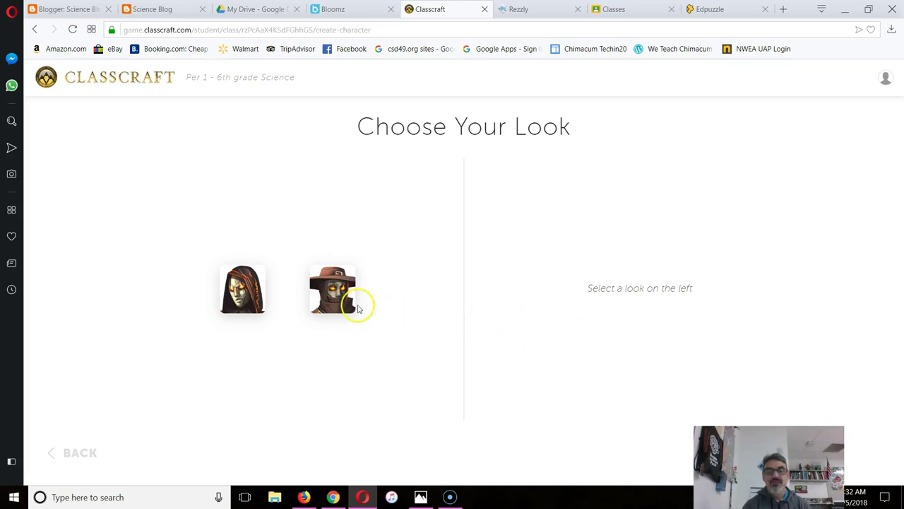
pyautogui.click(330, 289)
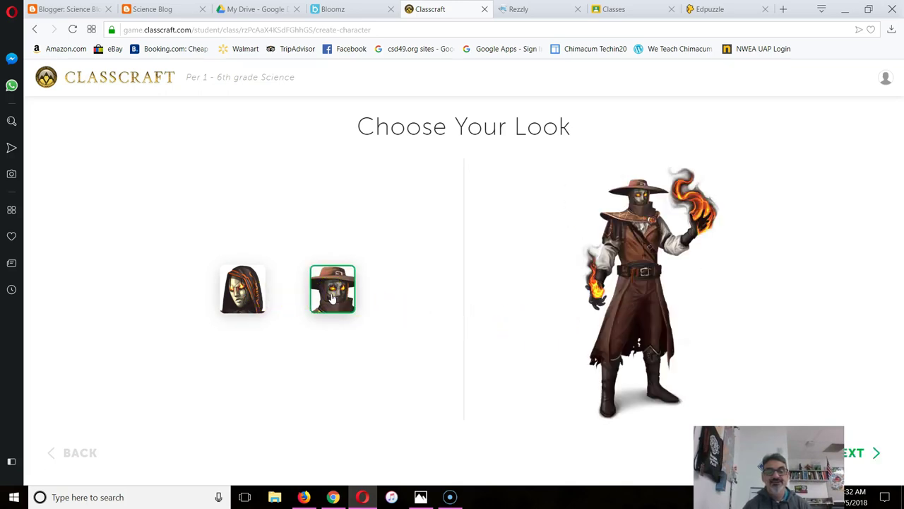
pyautogui.click(860, 454)
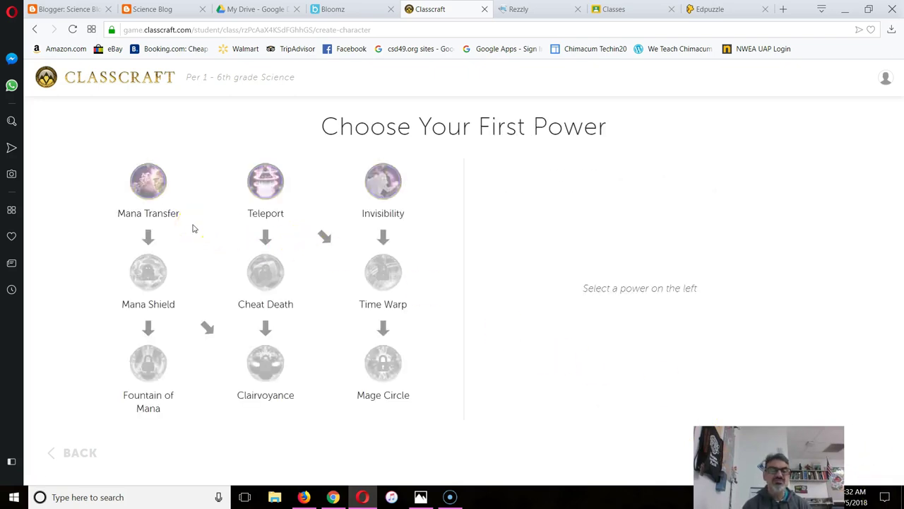
# Compare Teleport and Mana Transfer, then take Mana Transfer as the first power
pyautogui.click(262, 185)
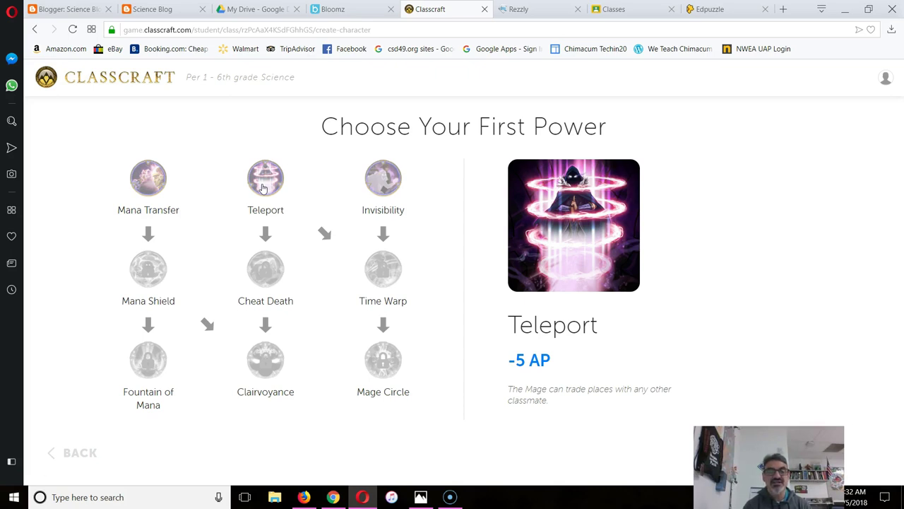
pyautogui.click(144, 174)
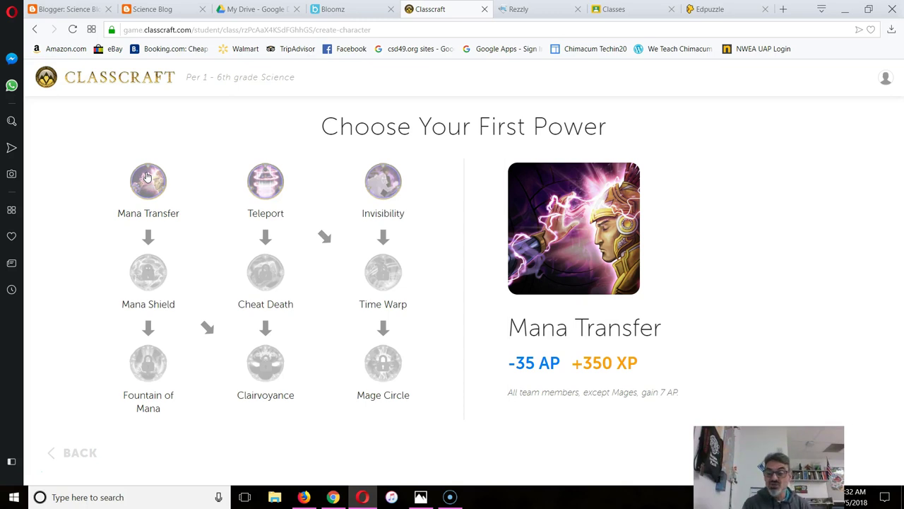
pyautogui.click(147, 177)
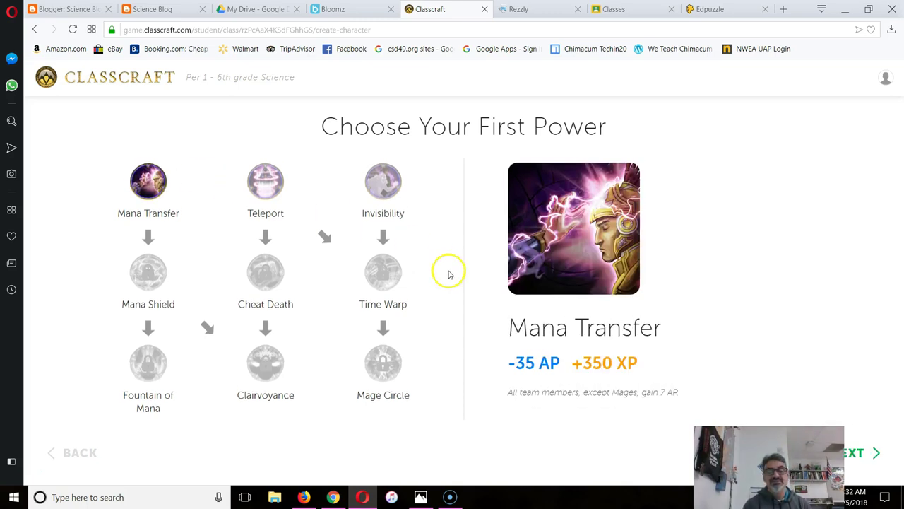
pyautogui.click(866, 452)
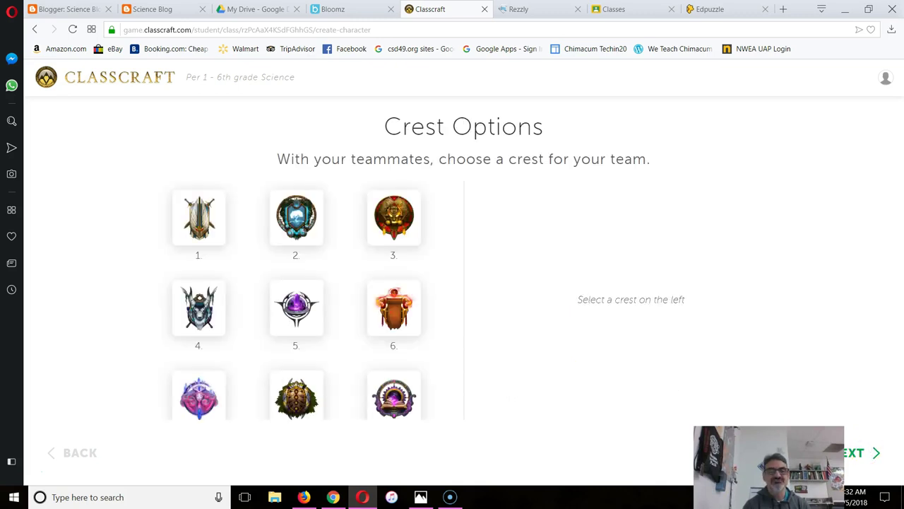
# Pick crest 2 and background 1 for the team
pyautogui.click(297, 232)
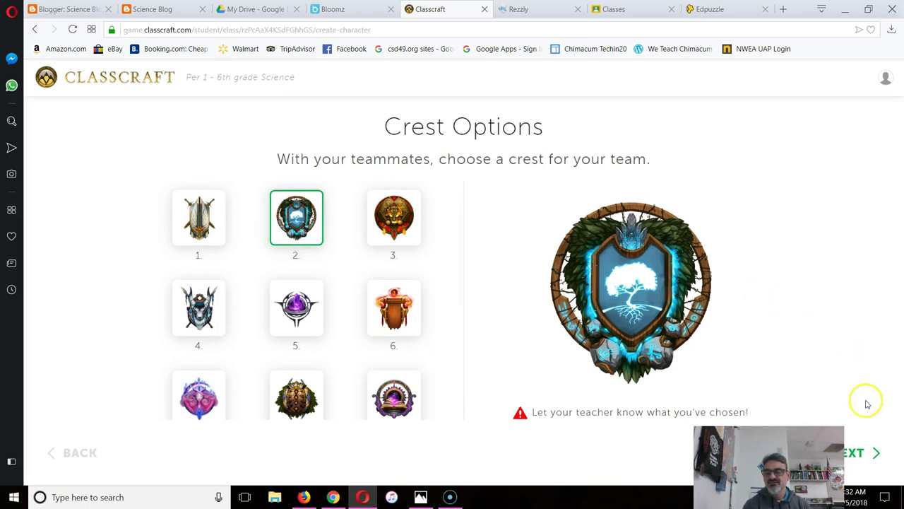
pyautogui.click(865, 450)
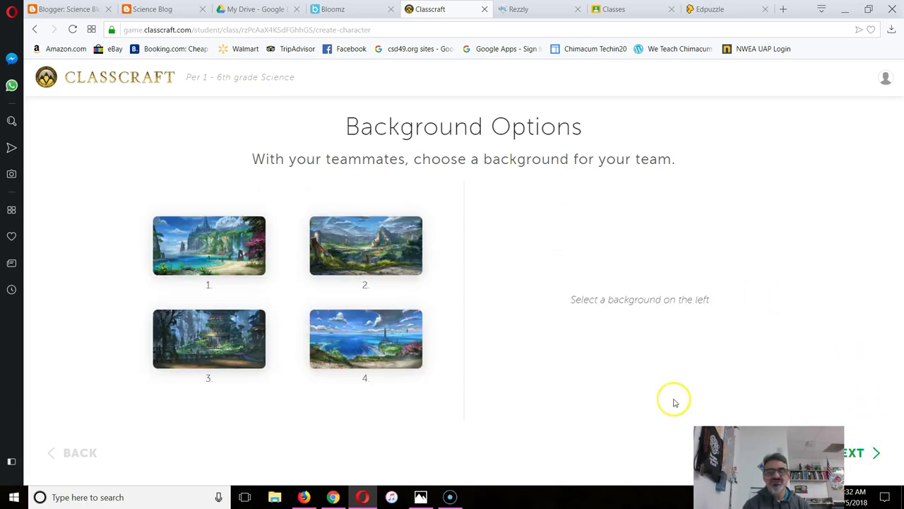
pyautogui.click(187, 244)
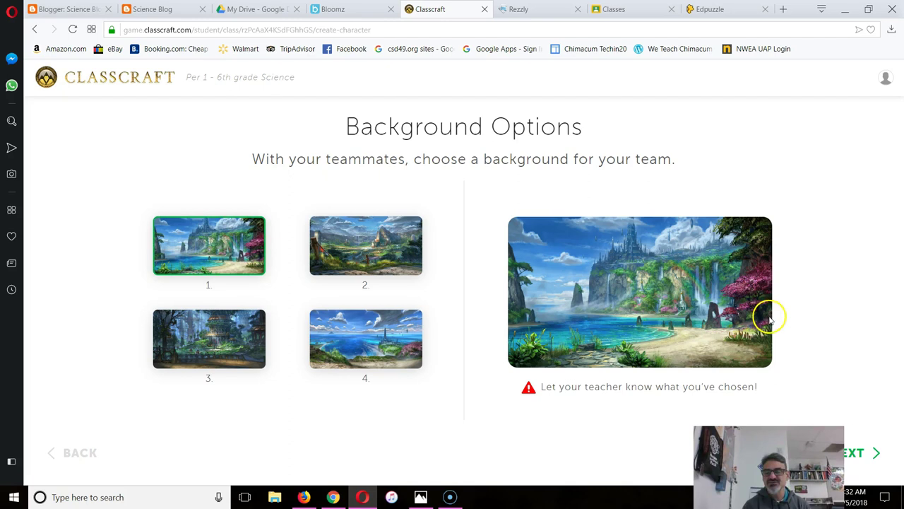
pyautogui.click(859, 452)
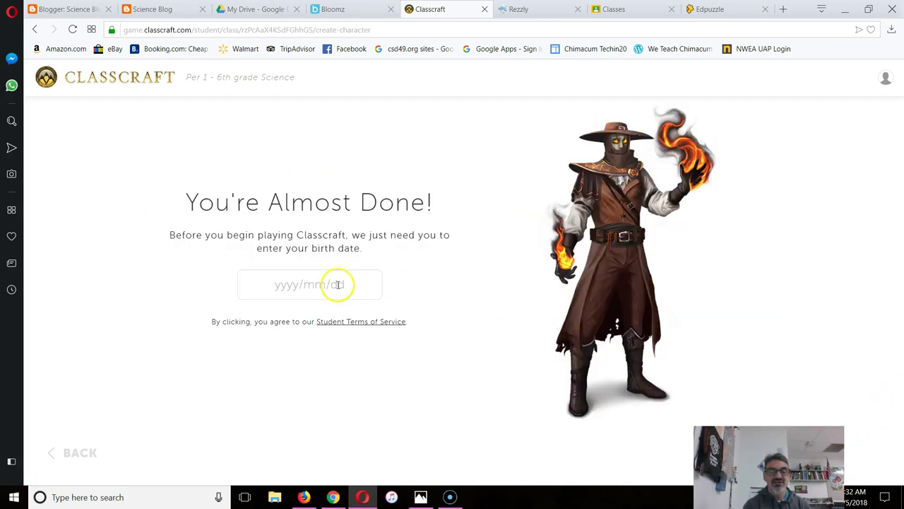
# Enter birth date 2006/07/10 in the date picker and start the game
pyautogui.click(285, 286)
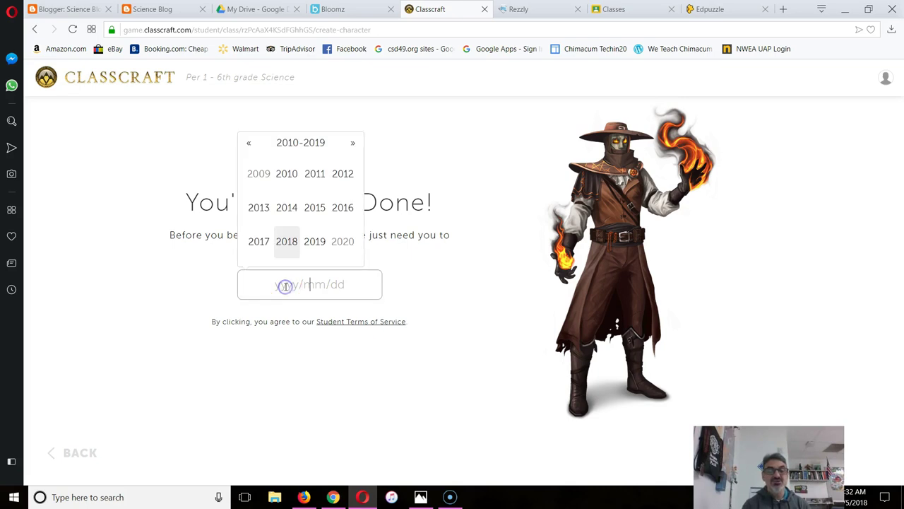
pyautogui.click(351, 144)
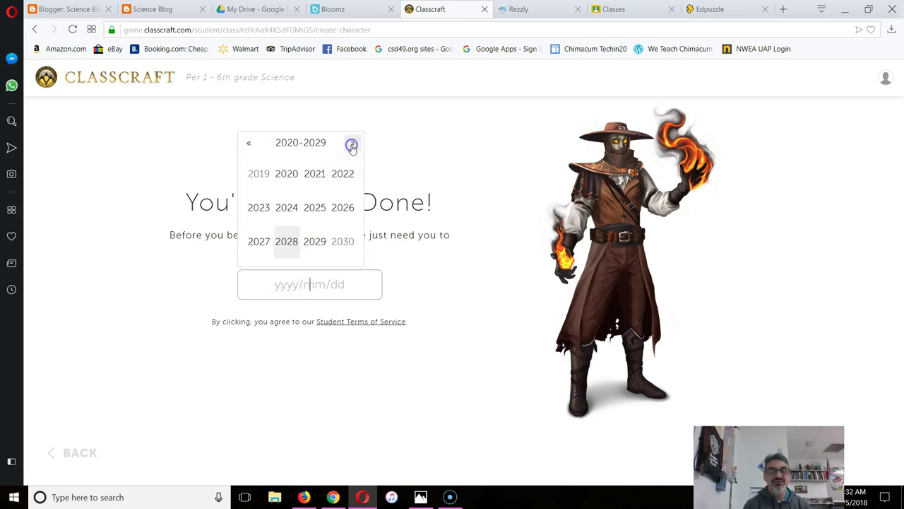
pyautogui.click(251, 144)
pyautogui.click(252, 145)
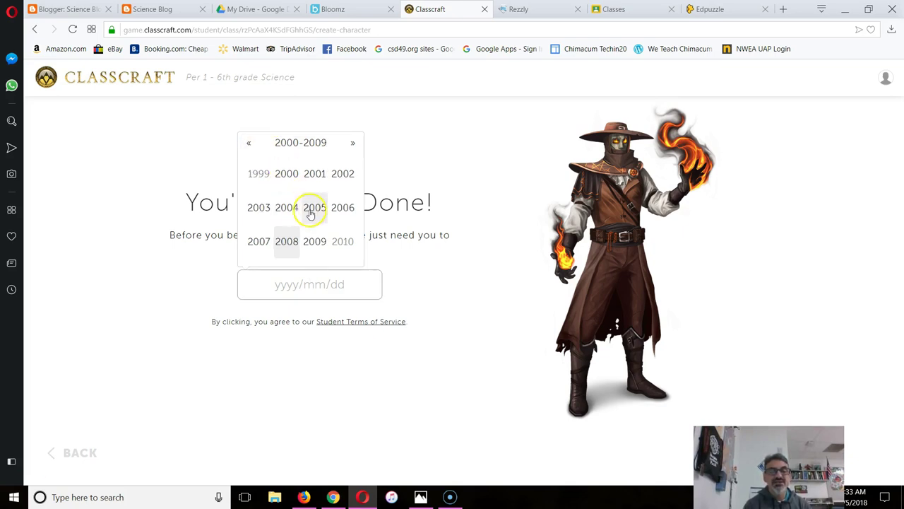
pyautogui.click(338, 209)
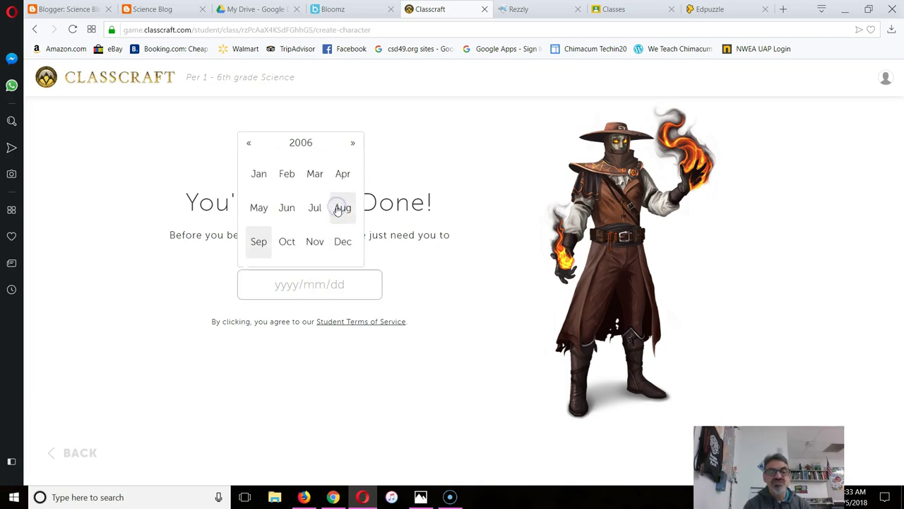
pyautogui.click(315, 208)
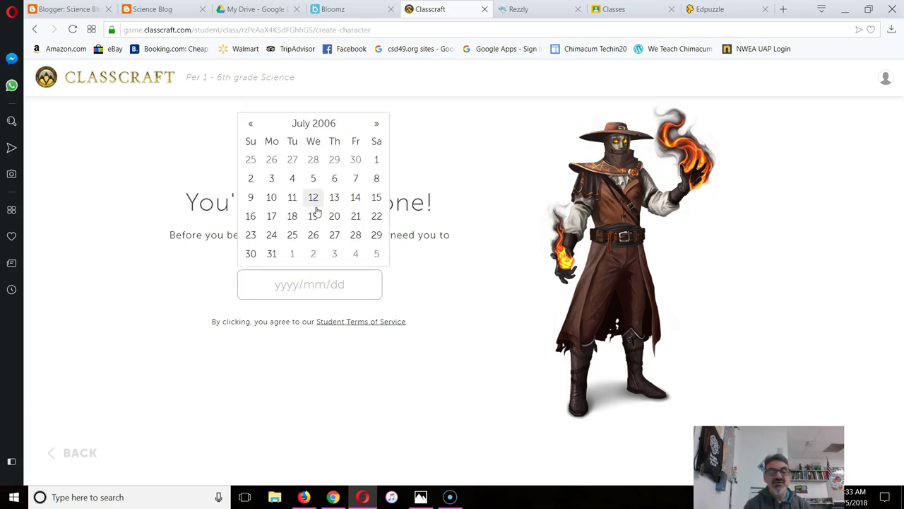
pyautogui.click(278, 198)
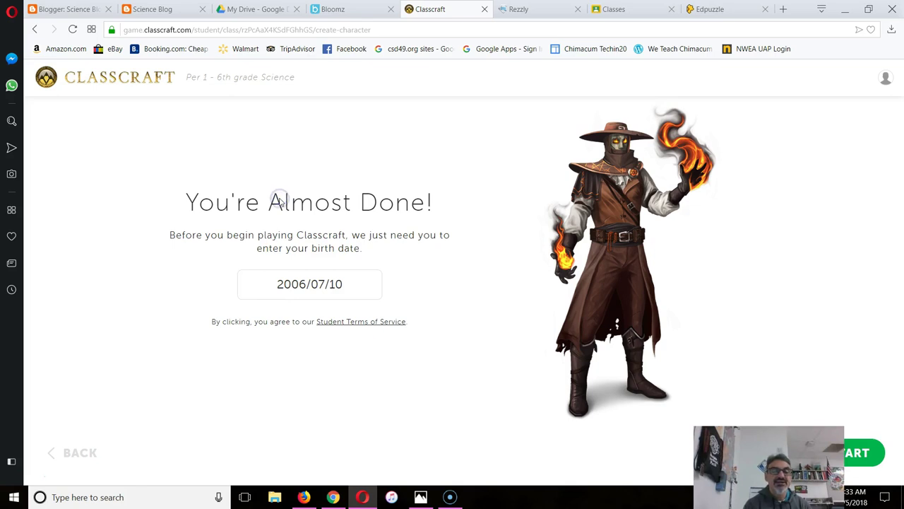
pyautogui.click(855, 447)
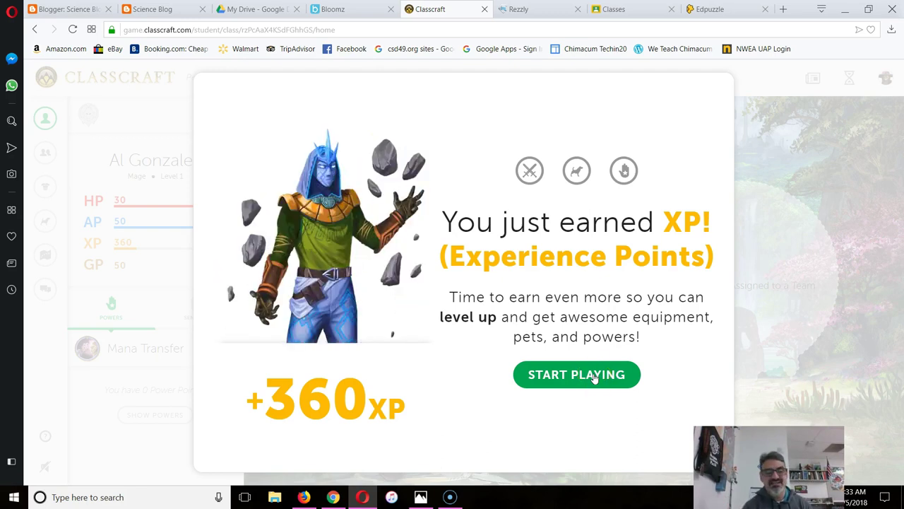
# Close the +360 XP welcome with START PLAYING to view the home dashboard
pyautogui.click(593, 376)
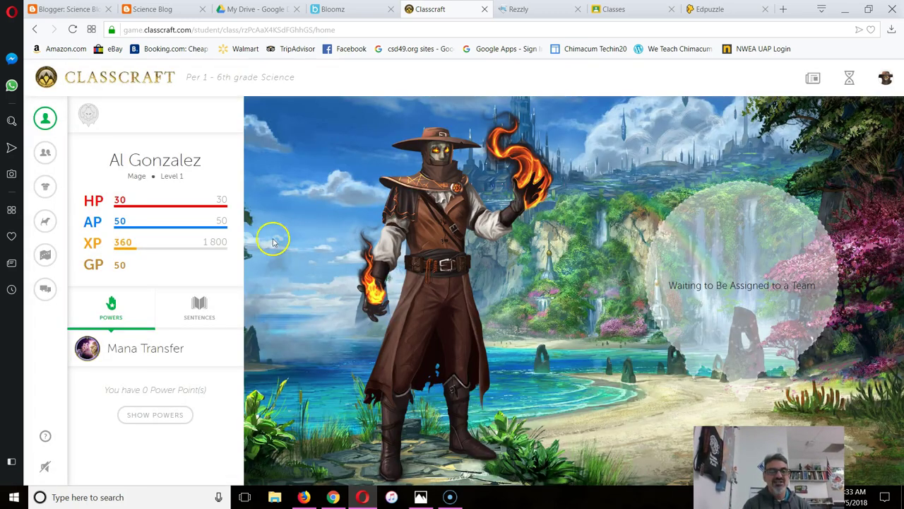